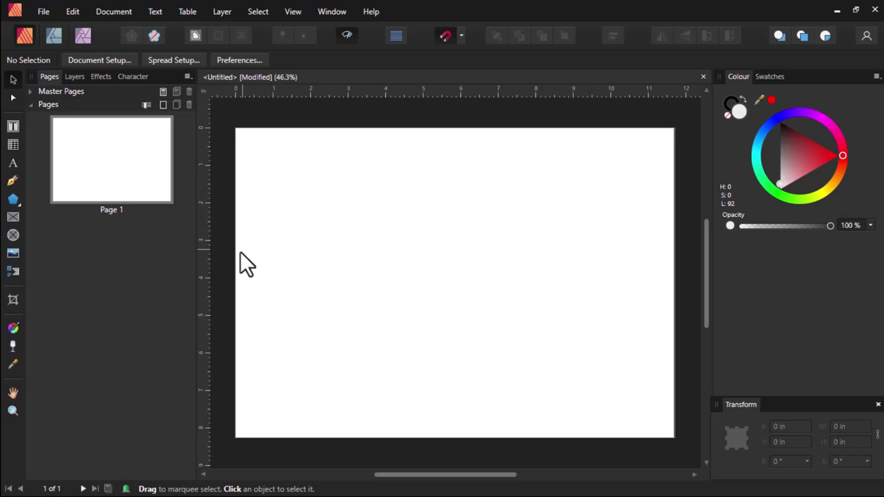
Draw a rectangular picture frame upper-left and place the black-and-white bearded man's portrait in it
{"action": "left_click", "coordinate": [14, 216]}
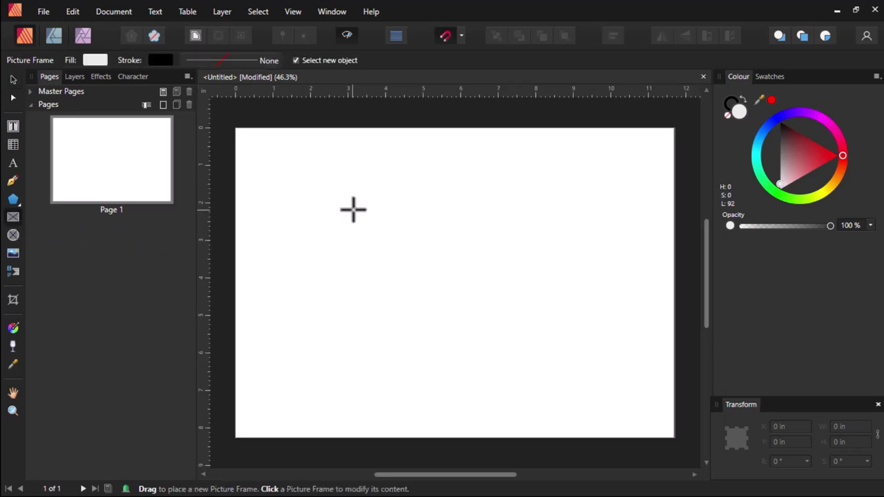
{"action": "left_click_drag", "start_coordinate": [327, 193], "coordinate": [492, 315]}
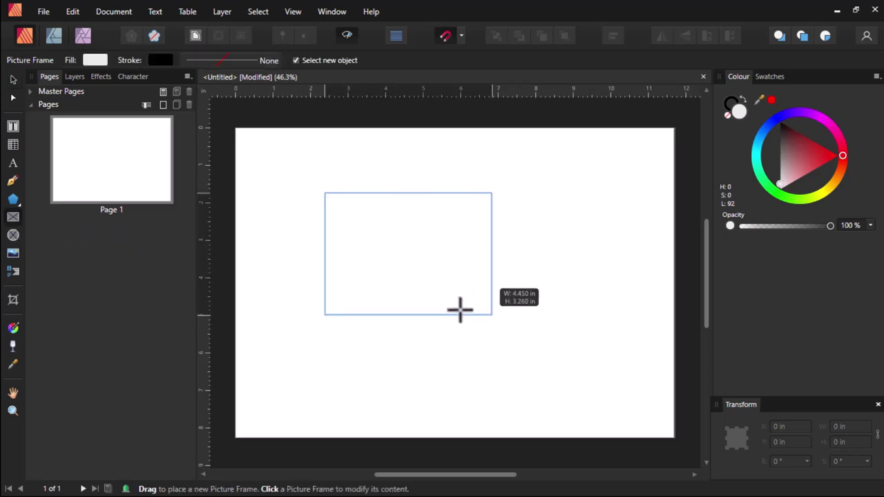
{"action": "left_click", "coordinate": [16, 253]}
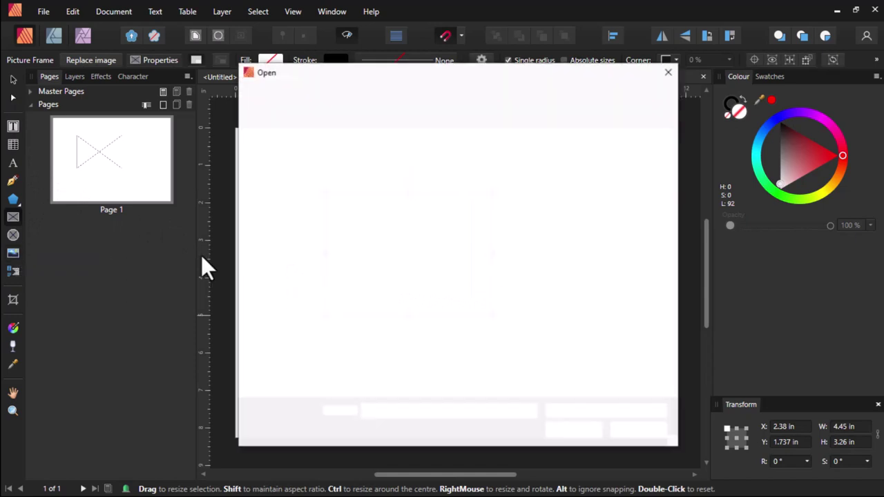
{"action": "left_click", "coordinate": [624, 258]}
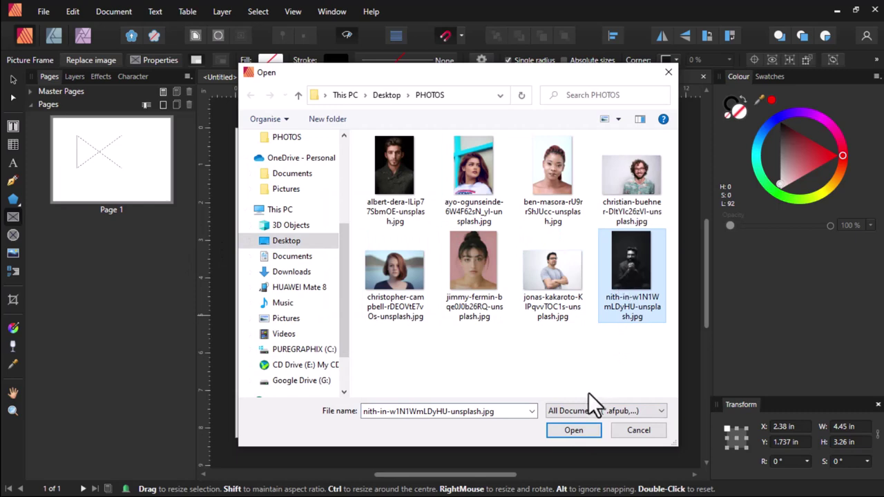
{"action": "left_click", "coordinate": [577, 431]}
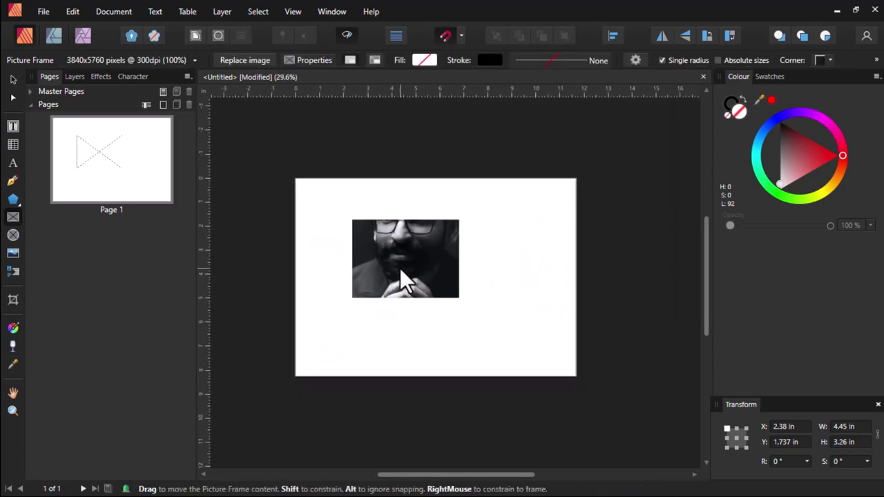
{"action": "scroll", "coordinate": [400, 268], "scroll_direction": "up", "scroll_amount": 1}
{"action": "left_click", "coordinate": [399, 270]}
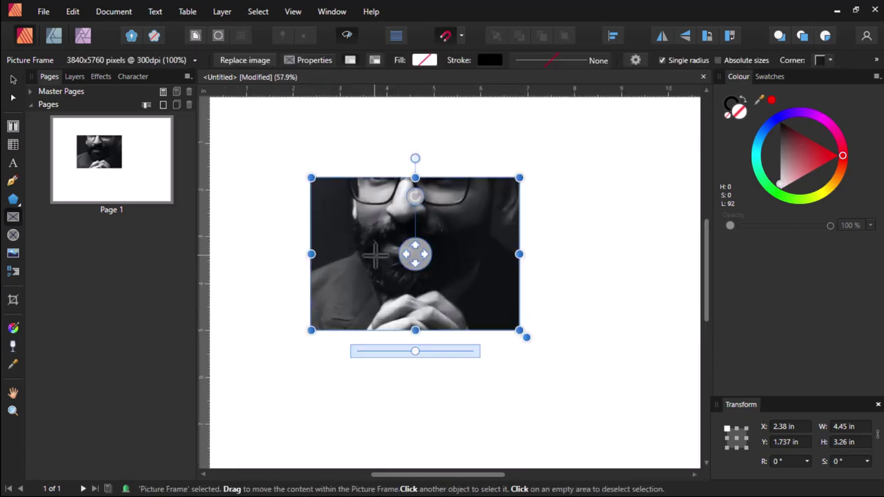
{"action": "scroll", "coordinate": [374, 255], "scroll_direction": "up", "scroll_amount": 2}
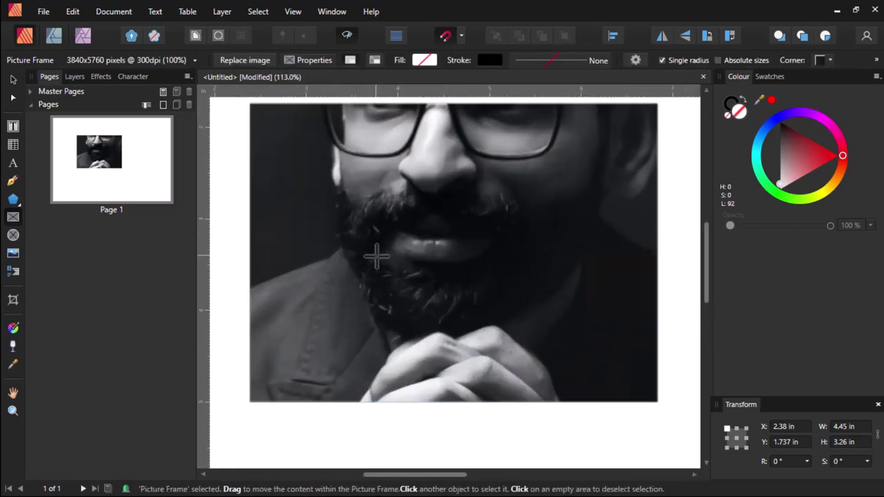
{"action": "scroll", "coordinate": [375, 256], "scroll_direction": "down", "scroll_amount": 2}
{"action": "scroll", "coordinate": [364, 251], "scroll_direction": "down", "scroll_amount": 2}
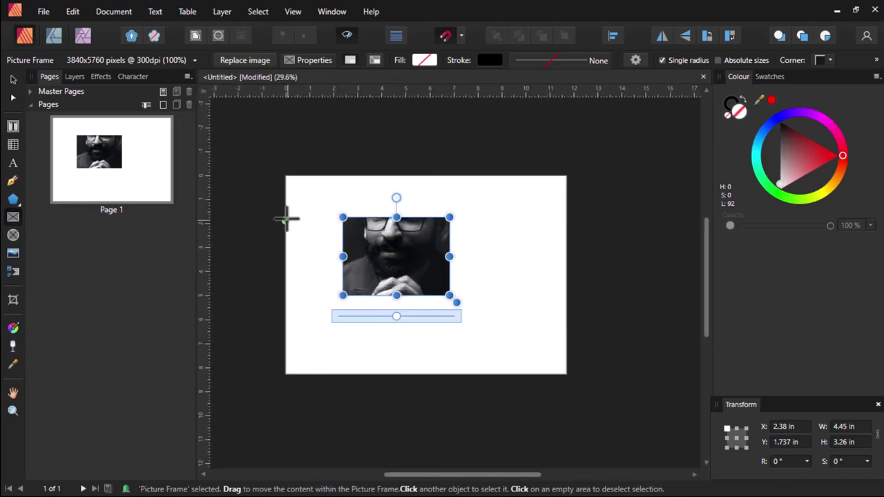
{"action": "scroll", "coordinate": [359, 241], "scroll_direction": "up", "scroll_amount": 1}
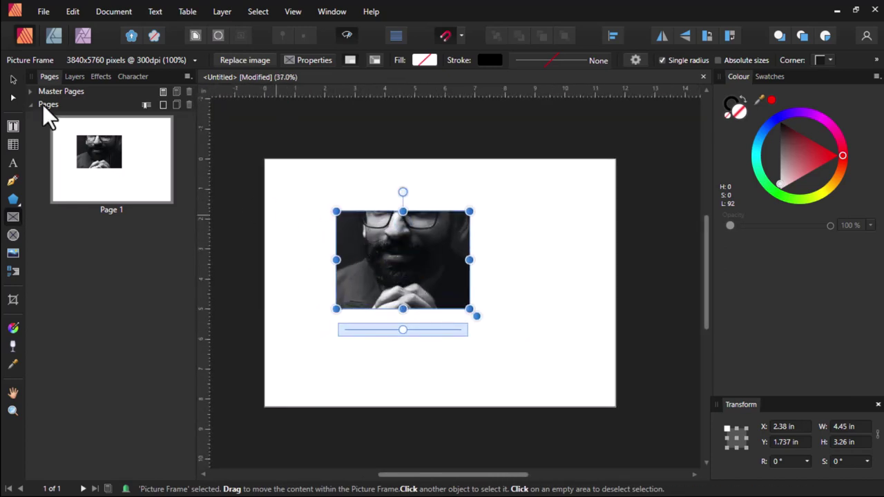
{"action": "scroll", "coordinate": [296, 269], "scroll_direction": "down", "scroll_amount": 3}
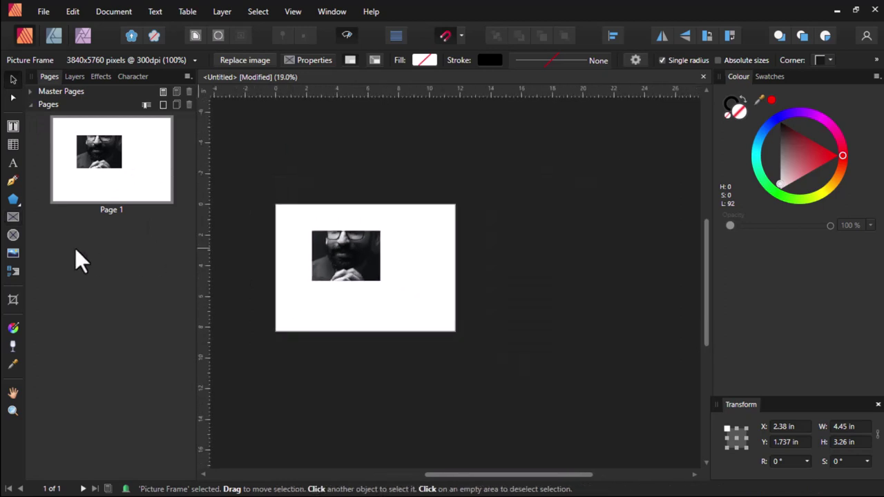
Draw a diamond with the Diamond Tool beside the portrait and convert it to a picture frame
{"action": "left_click", "coordinate": [11, 197]}
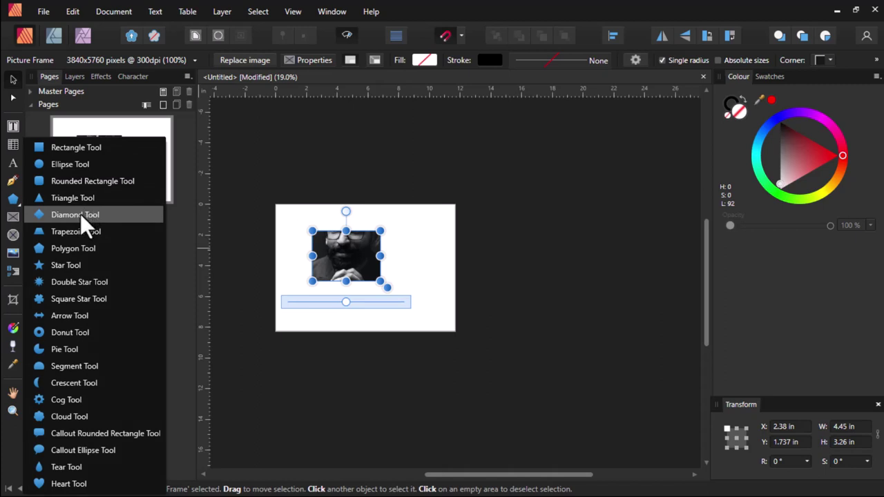
{"action": "left_click", "coordinate": [80, 214]}
{"action": "scroll", "coordinate": [413, 254], "scroll_direction": "up", "scroll_amount": 3}
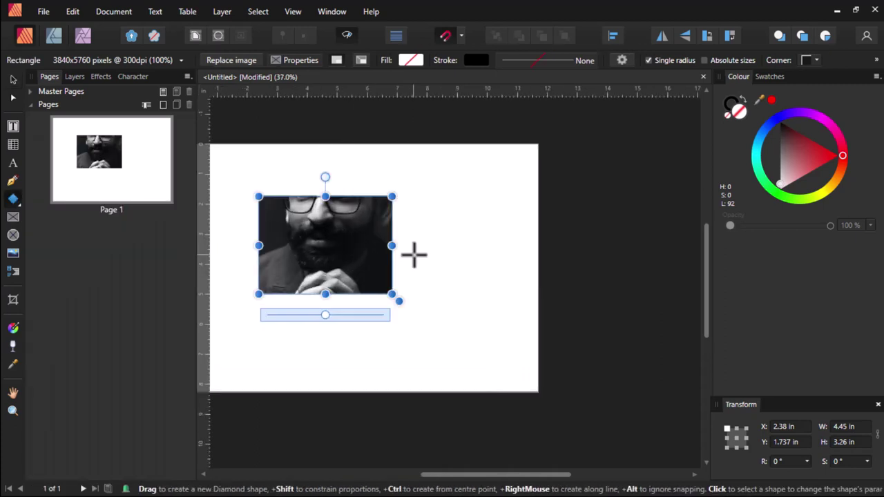
{"action": "left_click_drag", "start_coordinate": [424, 192], "coordinate": [493, 312]}
{"action": "scroll", "coordinate": [473, 272], "scroll_direction": "up", "scroll_amount": 3}
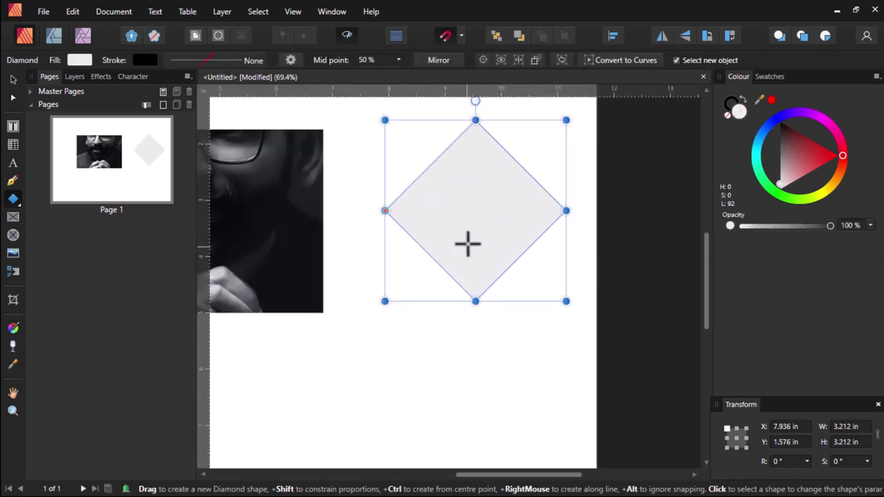
{"action": "right_click", "coordinate": [496, 264]}
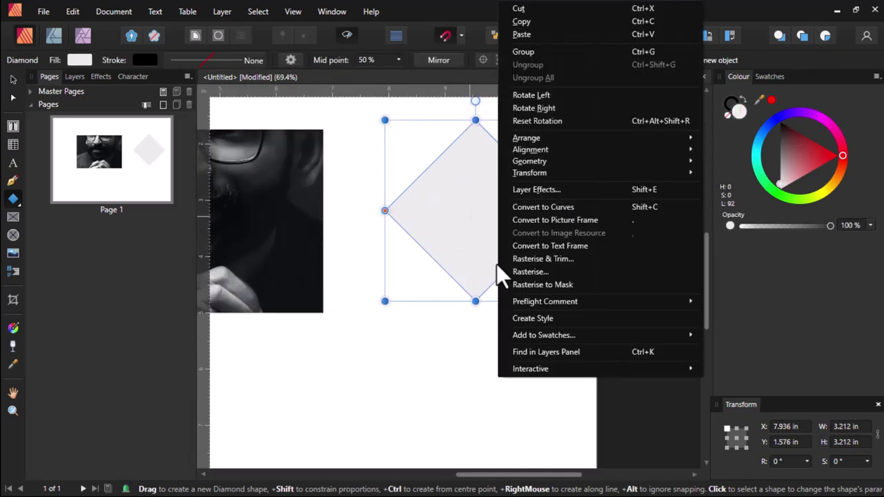
{"action": "left_click", "coordinate": [529, 219]}
{"action": "scroll", "coordinate": [449, 244], "scroll_direction": "down", "scroll_amount": 2}
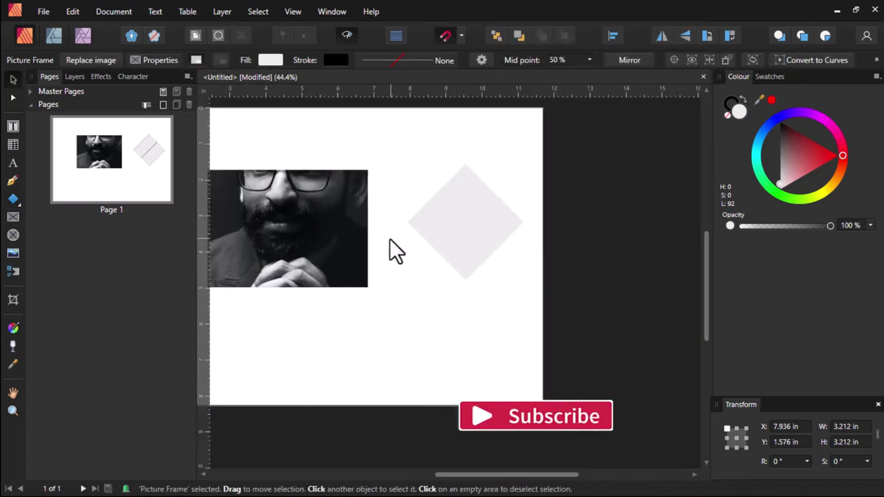
Place the albert-dera photo of the young man in a sweater into the diamond frame
{"action": "left_click", "coordinate": [11, 253]}
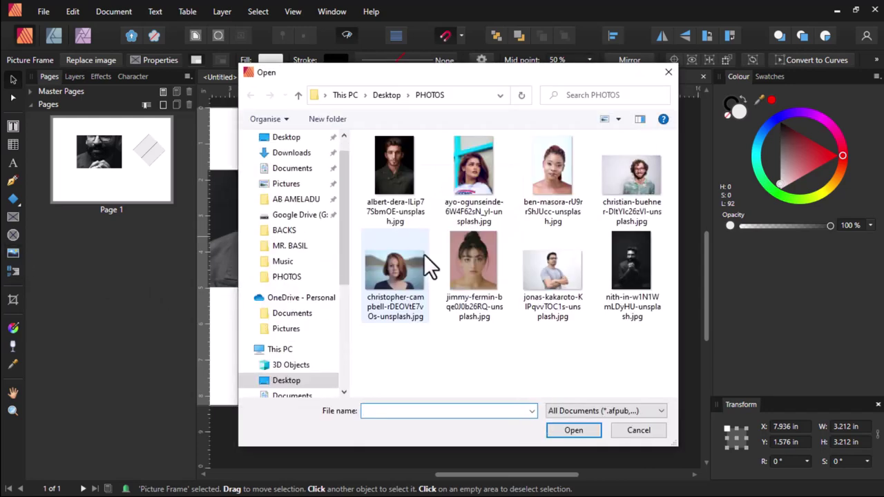
{"action": "left_click", "coordinate": [395, 176]}
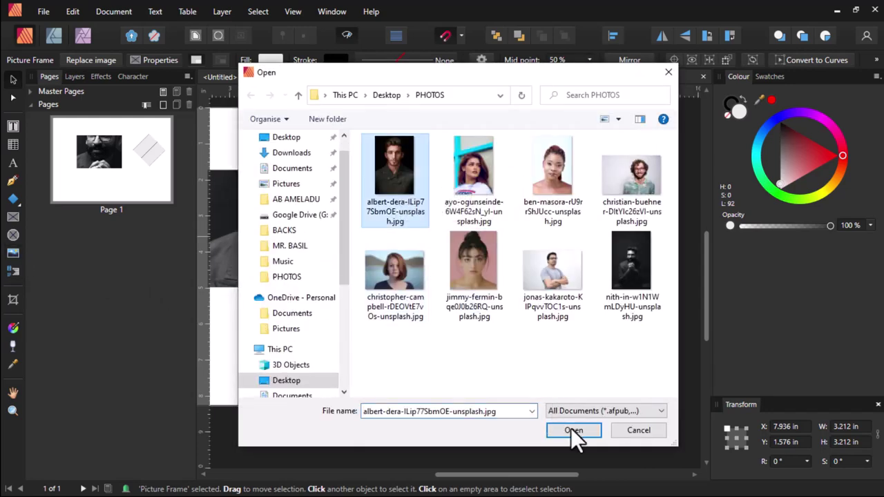
{"action": "left_click", "coordinate": [574, 430]}
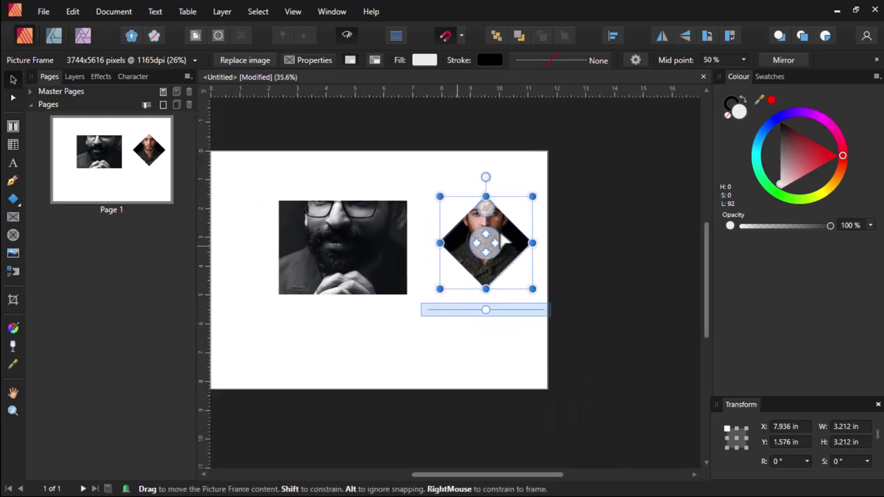
Select the diamond frame and shift the portrait within it
{"action": "scroll", "coordinate": [504, 227], "scroll_direction": "up", "scroll_amount": 2}
{"action": "scroll", "coordinate": [509, 225], "scroll_direction": "up", "scroll_amount": 3}
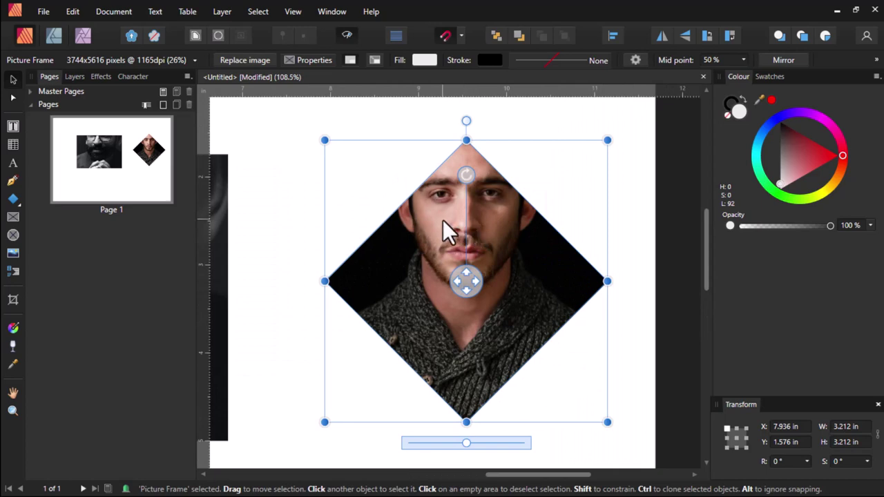
{"action": "scroll", "coordinate": [435, 349], "scroll_direction": "down", "scroll_amount": 3}
{"action": "left_click", "coordinate": [334, 326]}
{"action": "scroll", "coordinate": [433, 334], "scroll_direction": "up", "scroll_amount": 2}
{"action": "scroll", "coordinate": [433, 334], "scroll_direction": "up", "scroll_amount": 1}
{"action": "left_click", "coordinate": [426, 320]}
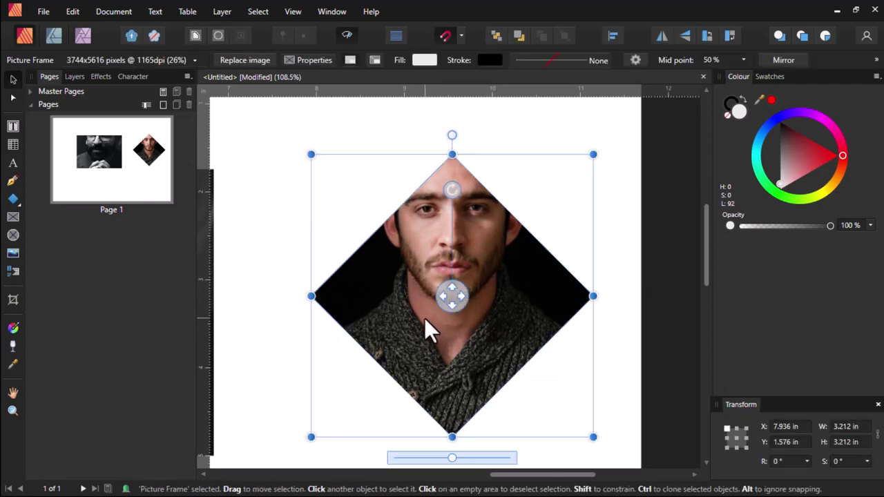
{"action": "scroll", "coordinate": [419, 315], "scroll_direction": "down", "scroll_amount": 2}
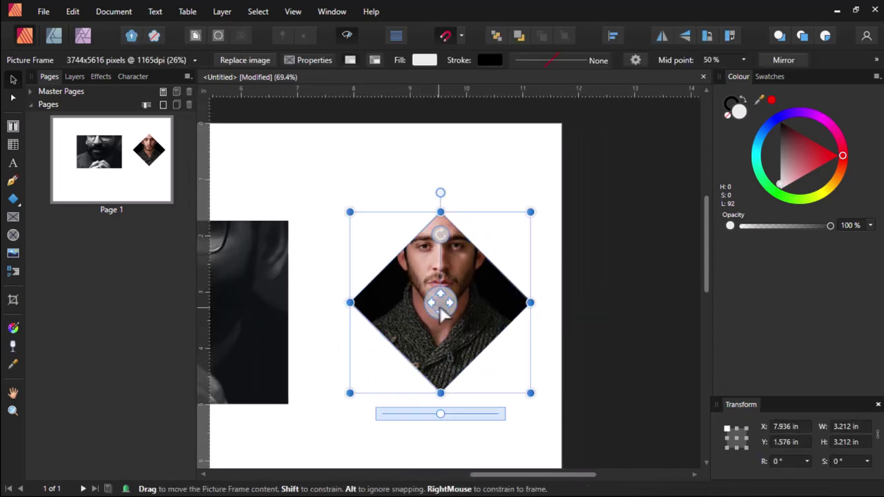
{"action": "scroll", "coordinate": [444, 314], "scroll_direction": "up", "scroll_amount": 2}
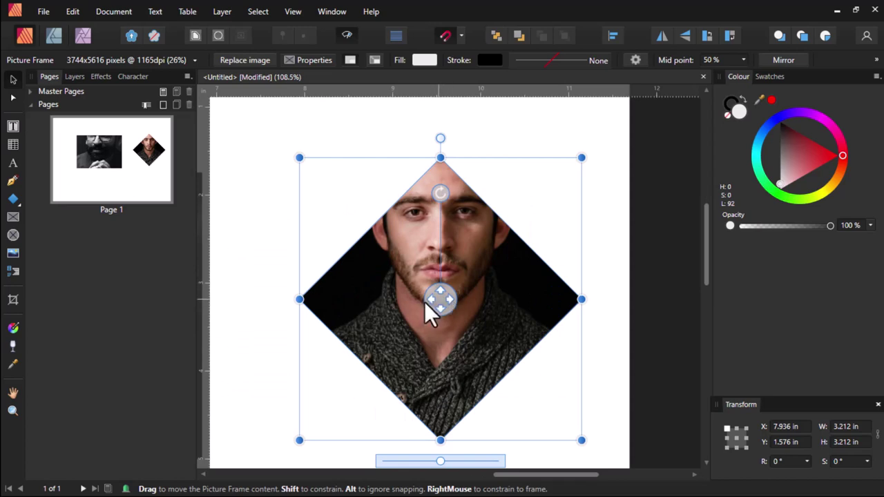
{"action": "mouse_move", "coordinate": [442, 298]}
{"action": "left_mouse_down"}
{"action": "mouse_move", "coordinate": [439, 275]}
{"action": "mouse_move", "coordinate": [445, 299]}
{"action": "mouse_move", "coordinate": [492, 307]}
{"action": "mouse_move", "coordinate": [460, 315]}
{"action": "left_mouse_up"}
Rotate the portrait inside the diamond, then turn it back upright
{"action": "scroll", "coordinate": [459, 304], "scroll_direction": "down", "scroll_amount": 2}
{"action": "scroll", "coordinate": [461, 297], "scroll_direction": "up", "scroll_amount": 2}
{"action": "left_click_drag", "start_coordinate": [439, 252], "coordinate": [355, 277]}
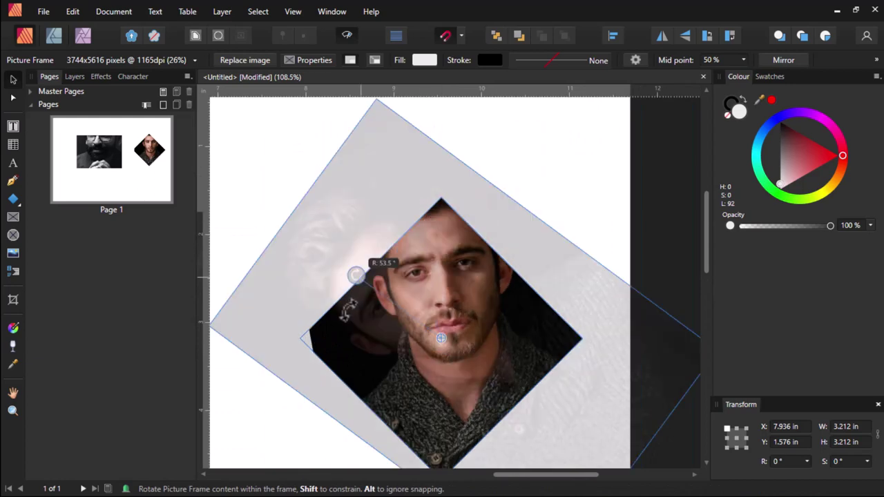
{"action": "left_click_drag", "start_coordinate": [347, 312], "coordinate": [426, 239]}
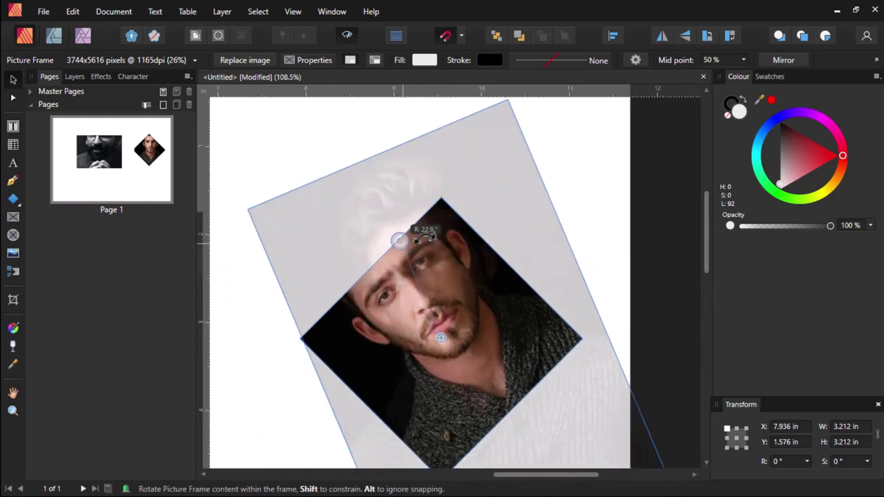
{"action": "left_click_drag", "start_coordinate": [426, 238], "coordinate": [443, 234]}
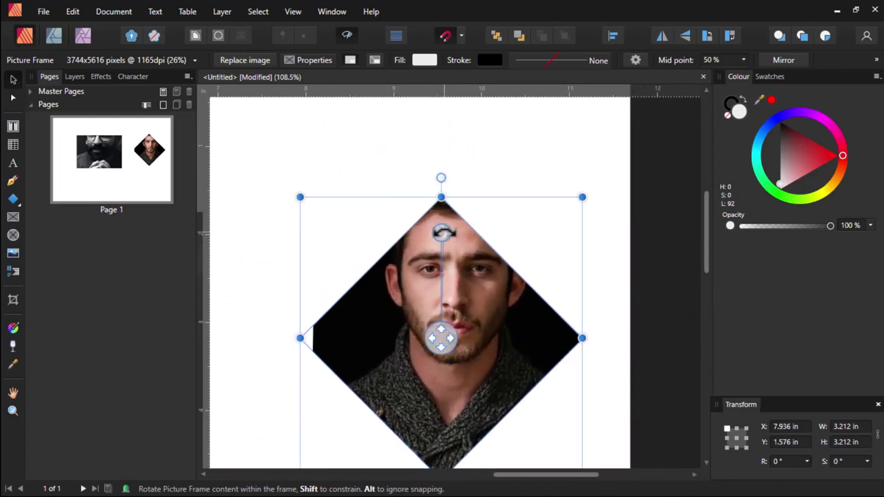
{"action": "scroll", "coordinate": [442, 233], "scroll_direction": "down", "scroll_amount": 3}
{"action": "scroll", "coordinate": [451, 301], "scroll_direction": "up", "scroll_amount": 2}
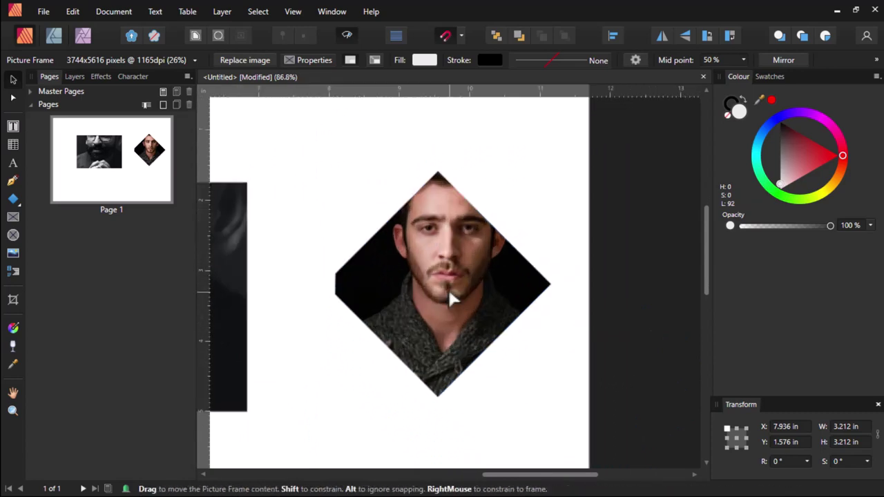
{"action": "left_click", "coordinate": [449, 298]}
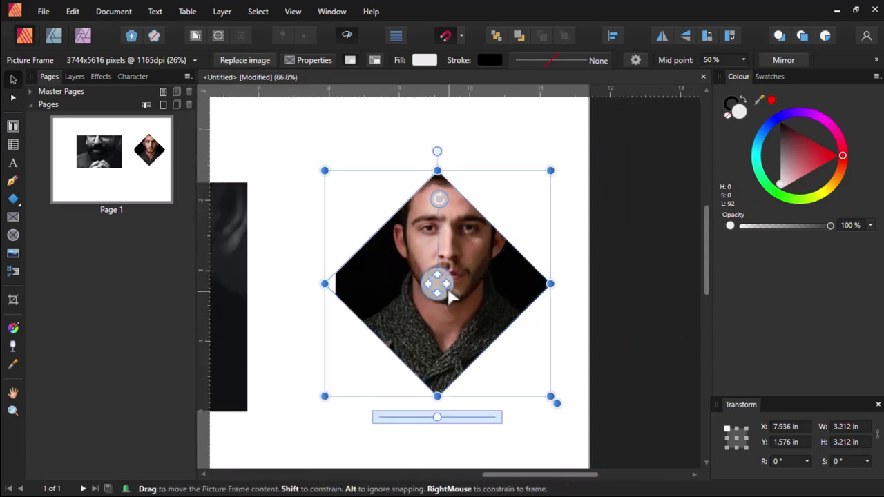
Nudge the photo up and left inside the diamond, then bring up the Layers panel
{"action": "double_click", "coordinate": [464, 257]}
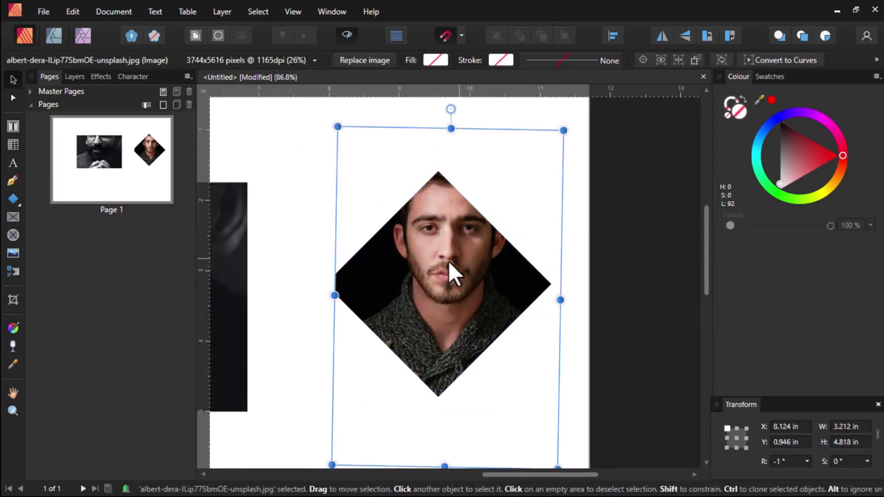
{"action": "scroll", "coordinate": [450, 266], "scroll_direction": "down", "scroll_amount": 1}
{"action": "left_click_drag", "start_coordinate": [448, 276], "coordinate": [431, 271]}
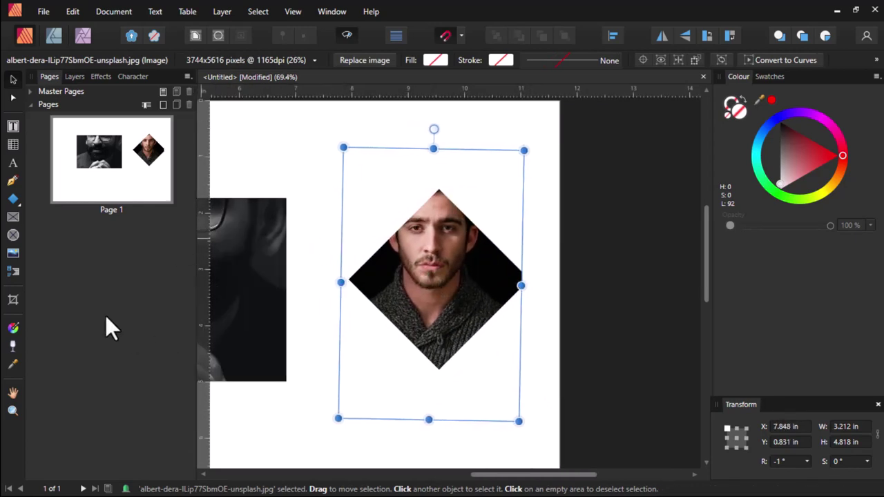
{"action": "left_click", "coordinate": [92, 77]}
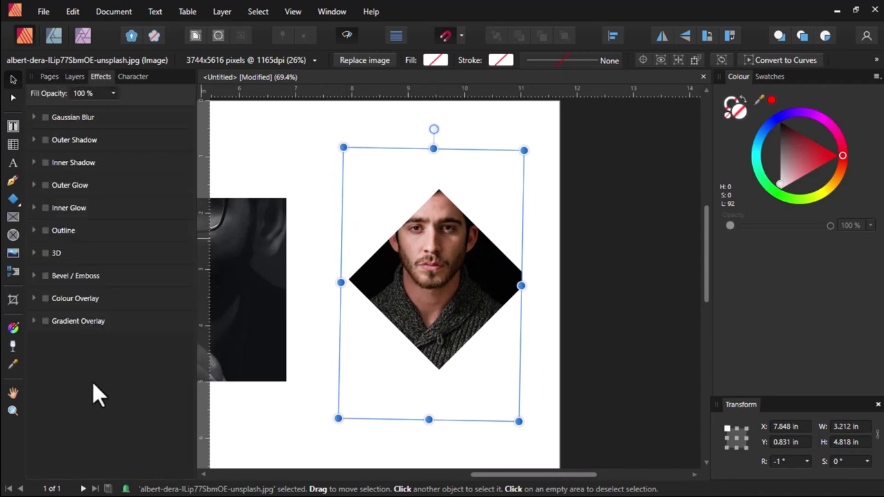
{"action": "left_click", "coordinate": [69, 77]}
{"action": "left_click", "coordinate": [99, 78]}
{"action": "left_click", "coordinate": [74, 77]}
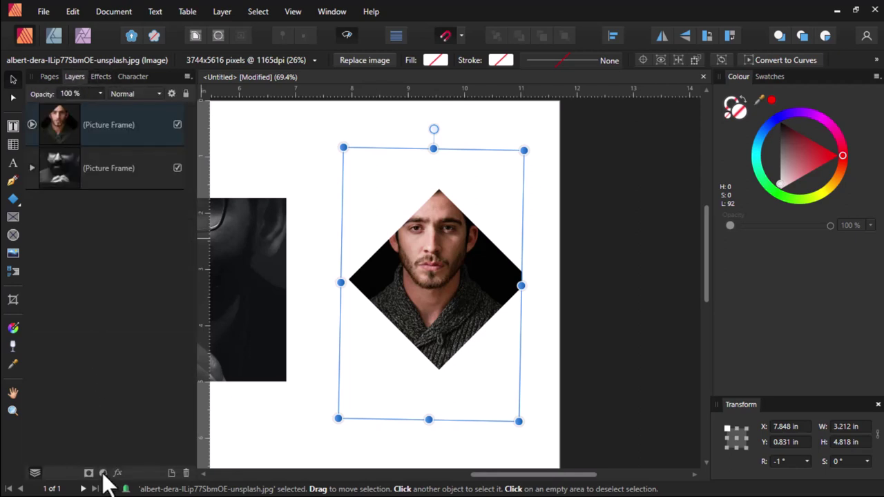
Try a Recolour adjustment in purple and teal hues, then discard it
{"action": "left_click", "coordinate": [102, 473]}
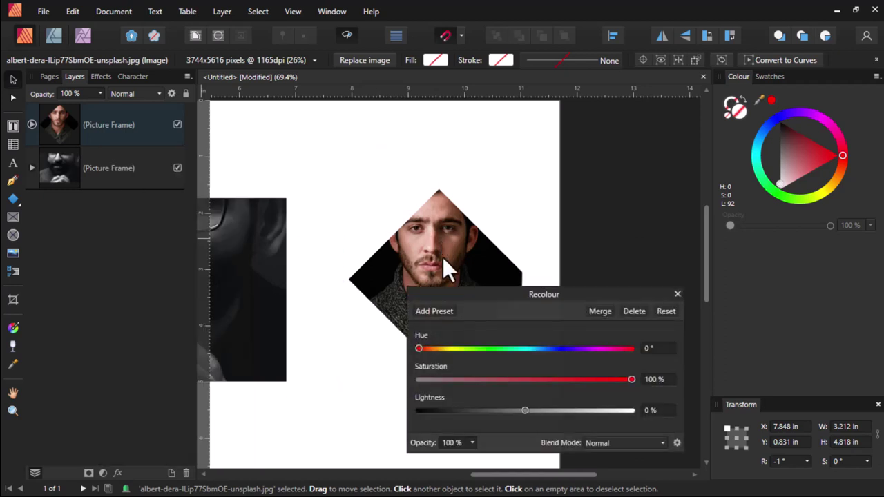
{"action": "left_click_drag", "start_coordinate": [537, 346], "coordinate": [578, 345]}
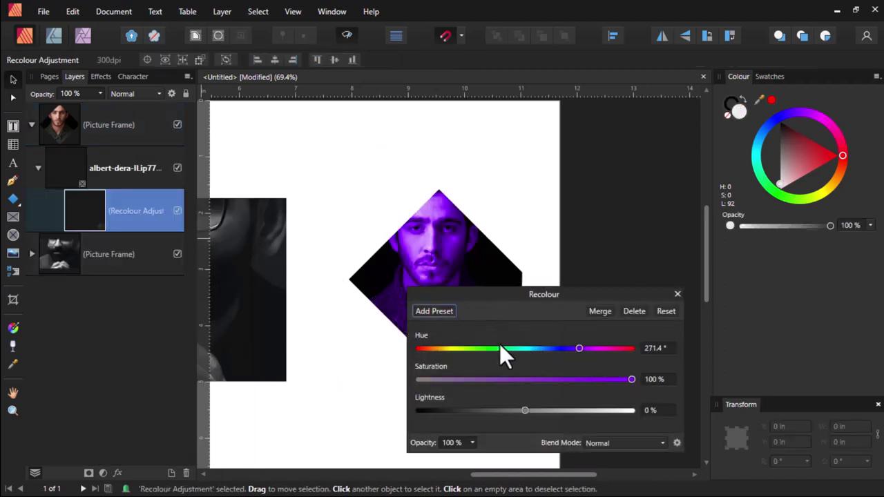
{"action": "left_click", "coordinate": [545, 346]}
{"action": "left_click", "coordinate": [520, 347]}
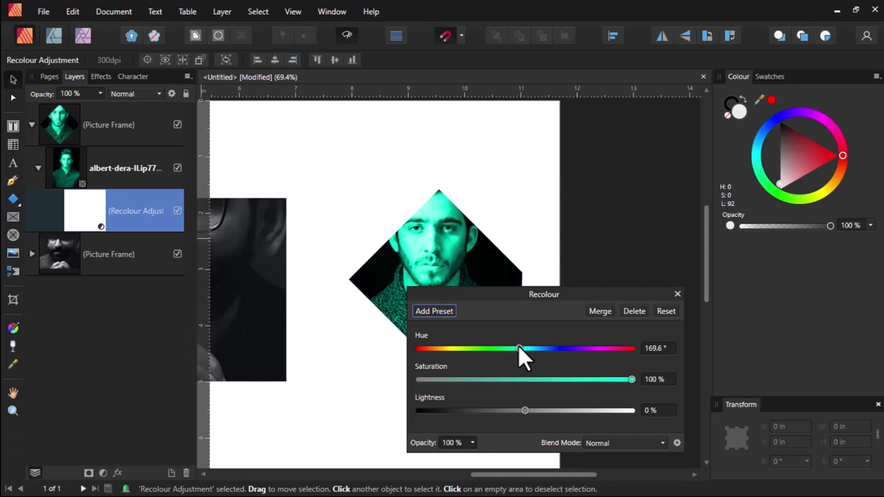
{"action": "left_click", "coordinate": [632, 311]}
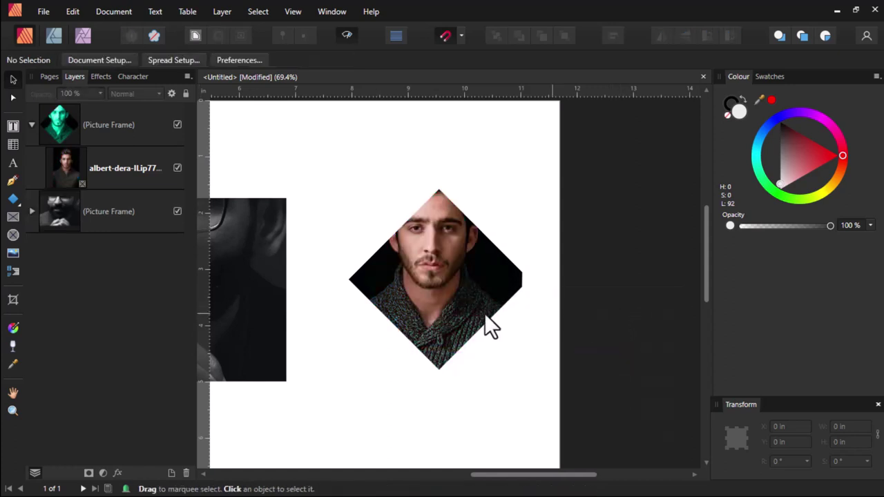
{"action": "scroll", "coordinate": [356, 293], "scroll_direction": "down", "scroll_amount": 3}
{"action": "scroll", "coordinate": [336, 297], "scroll_direction": "up", "scroll_amount": 3}
{"action": "scroll", "coordinate": [414, 300], "scroll_direction": "down", "scroll_amount": 3}
{"action": "scroll", "coordinate": [323, 293], "scroll_direction": "up", "scroll_amount": 3}
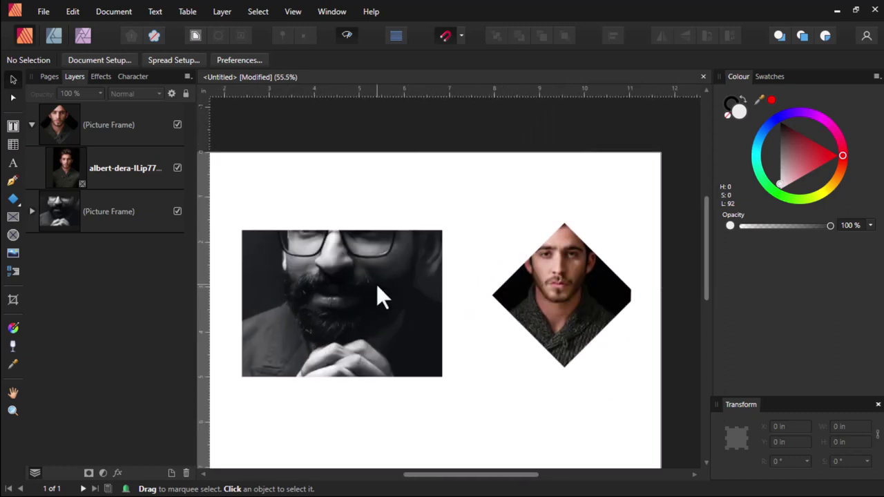
Delete the diamond and the rectangular picture frames
{"action": "left_click", "coordinate": [527, 288]}
{"action": "scroll", "coordinate": [440, 284], "scroll_direction": "down", "scroll_amount": 2}
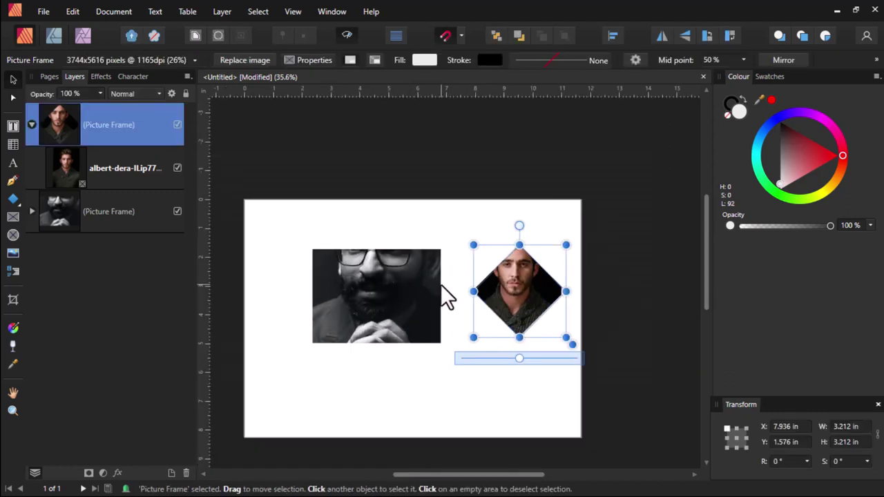
{"action": "key", "text": "Delete"}
{"action": "left_click", "coordinate": [379, 279]}
{"action": "key", "text": "Delete"}
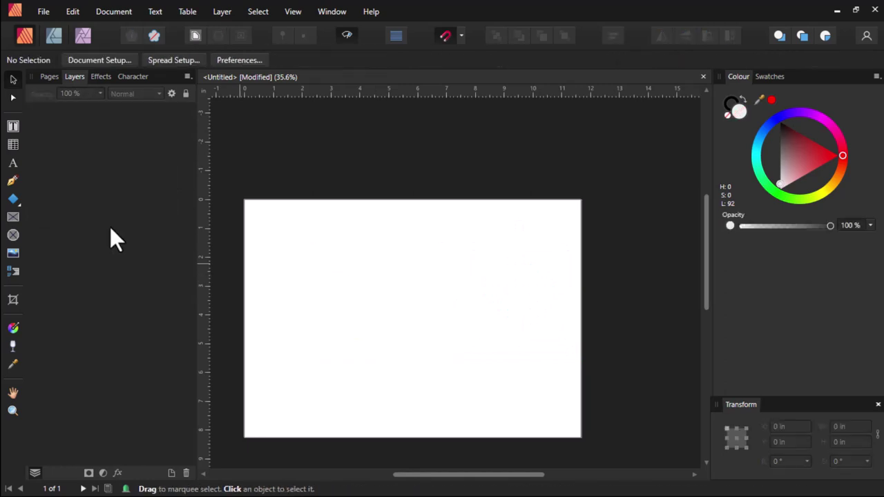
Draw a polygon near the page centre and set it to 6 sides
{"action": "left_click", "coordinate": [13, 198]}
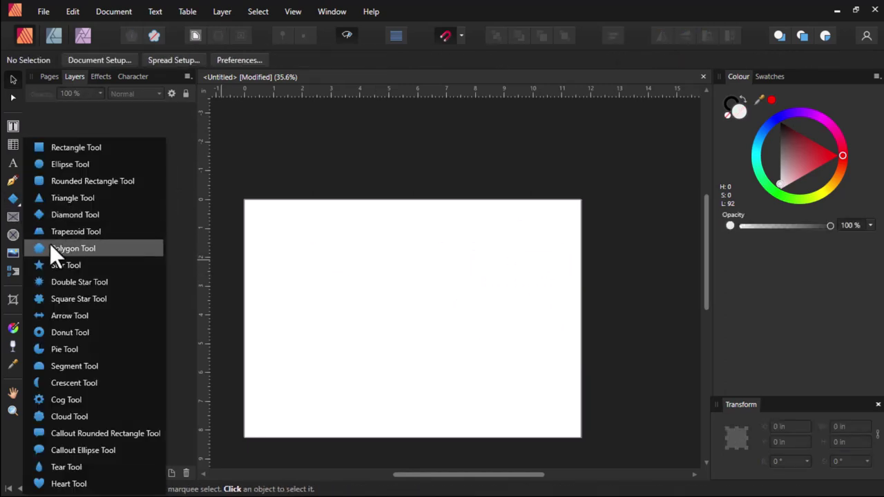
{"action": "left_click", "coordinate": [94, 249]}
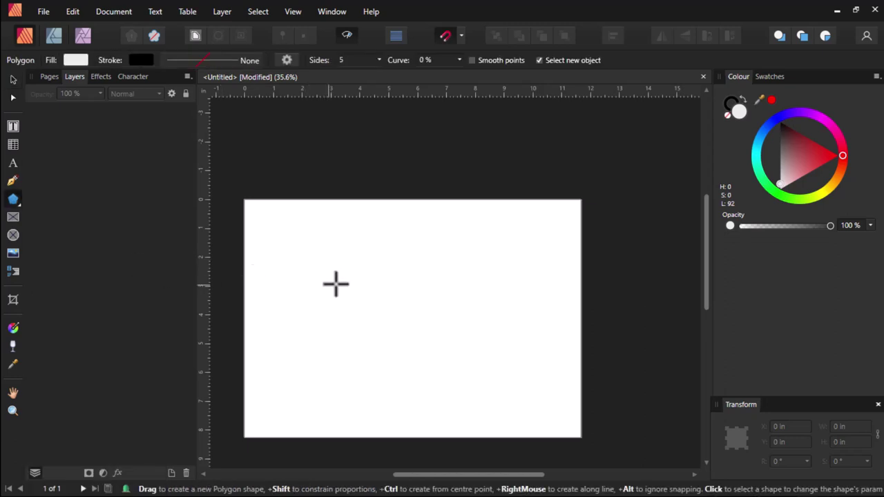
{"action": "left_click_drag", "start_coordinate": [390, 252], "coordinate": [493, 359]}
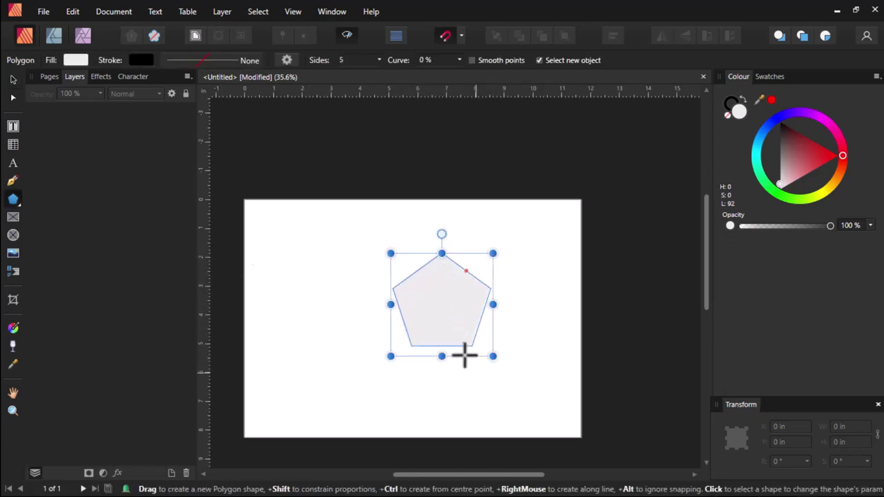
{"action": "scroll", "coordinate": [441, 299], "scroll_direction": "up", "scroll_amount": 3}
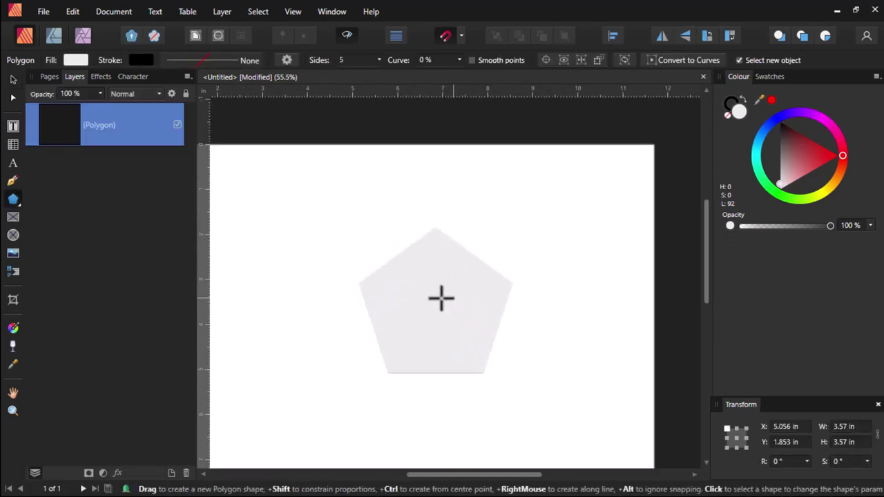
{"action": "left_click", "coordinate": [360, 59]}
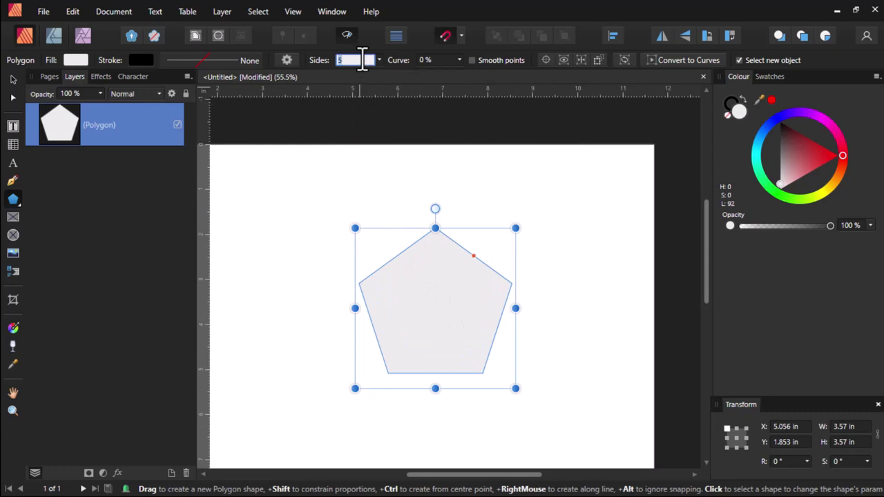
{"action": "type", "text": "6"}
{"action": "key", "text": "Return"}
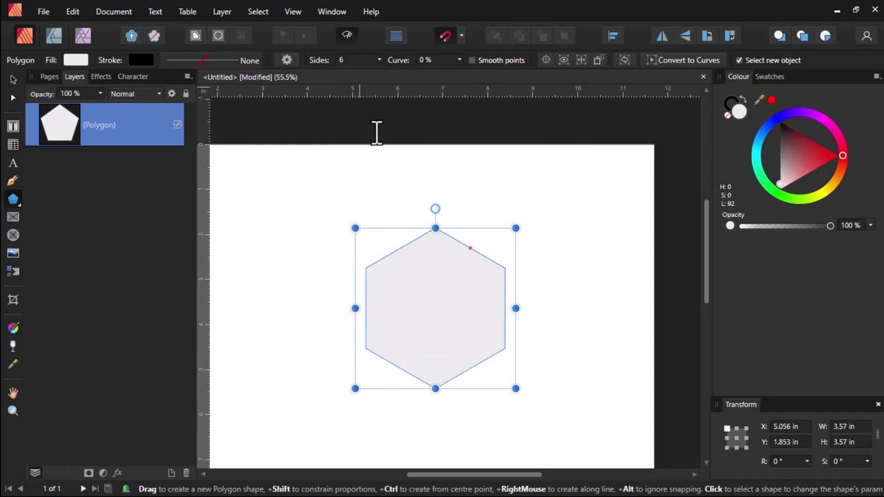
Shrink the hexagon to about two-thirds, move it down-left, and duplicate it into a three-hexagon cluster
{"action": "key", "text": "v"}
{"action": "scroll", "coordinate": [312, 289], "scroll_direction": "down", "scroll_amount": 3}
{"action": "left_click", "coordinate": [309, 300]}
{"action": "left_click", "coordinate": [396, 313]}
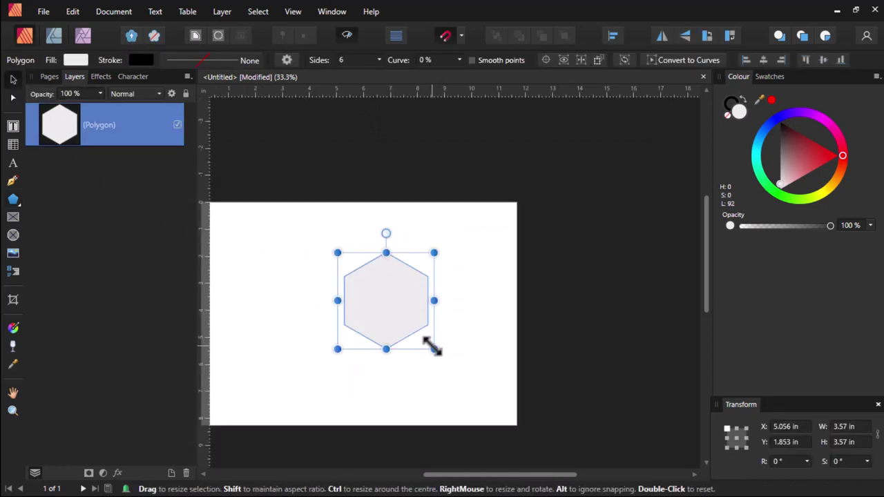
{"action": "left_click_drag", "start_coordinate": [432, 349], "coordinate": [413, 330]}
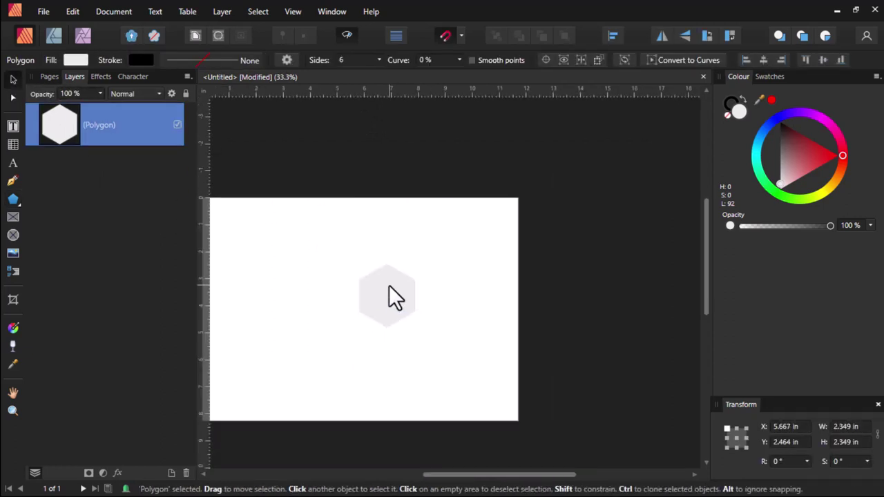
{"action": "mouse_move", "coordinate": [389, 297]}
{"action": "left_mouse_down"}
{"action": "mouse_move", "coordinate": [313, 343]}
{"action": "mouse_move", "coordinate": [363, 339]}
{"action": "left_mouse_up"}
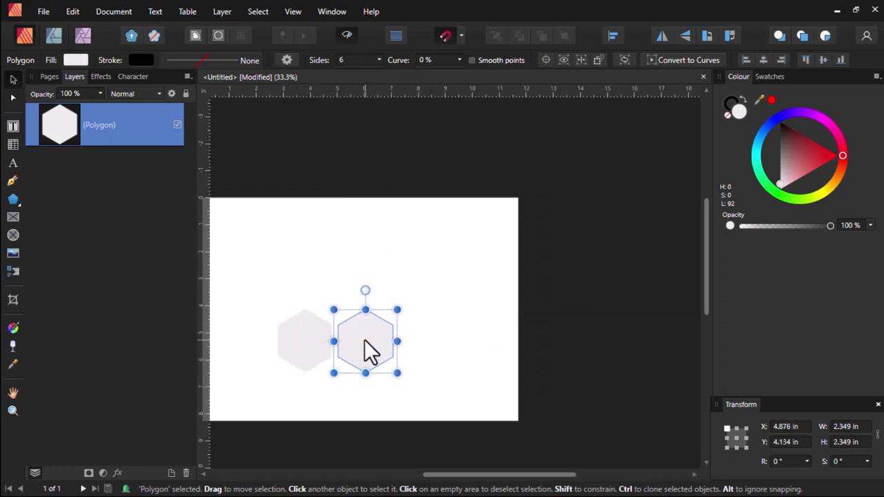
{"action": "left_click_drag", "start_coordinate": [351, 322], "coordinate": [328, 288]}
{"action": "left_click", "coordinate": [407, 307]}
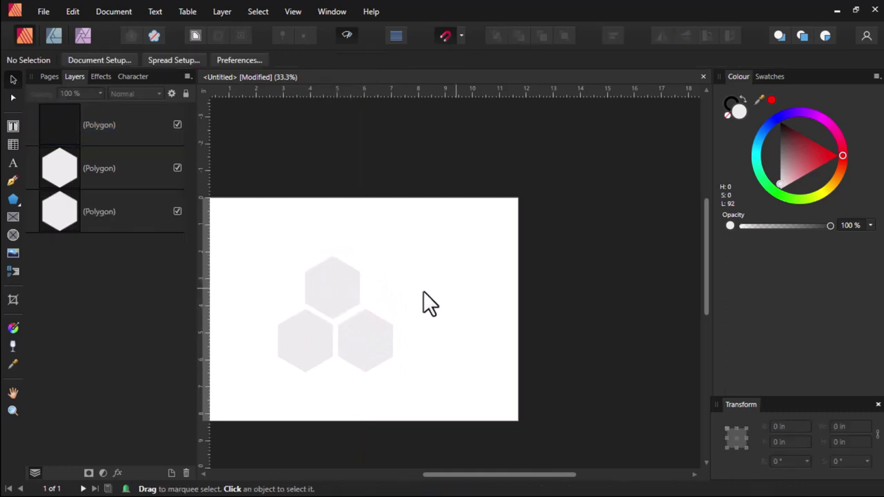
{"action": "scroll", "coordinate": [393, 301], "scroll_direction": "down", "scroll_amount": 1}
{"action": "scroll", "coordinate": [305, 318], "scroll_direction": "up", "scroll_amount": 1}
{"action": "scroll", "coordinate": [338, 320], "scroll_direction": "up", "scroll_amount": 1}
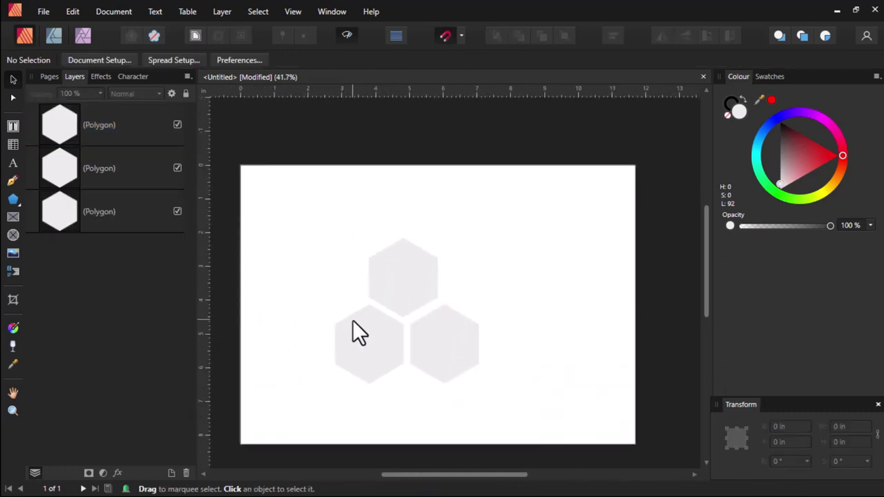
Convert all three hexagons to picture frames and keep them selected
{"action": "left_click_drag", "start_coordinate": [569, 235], "coordinate": [304, 417]}
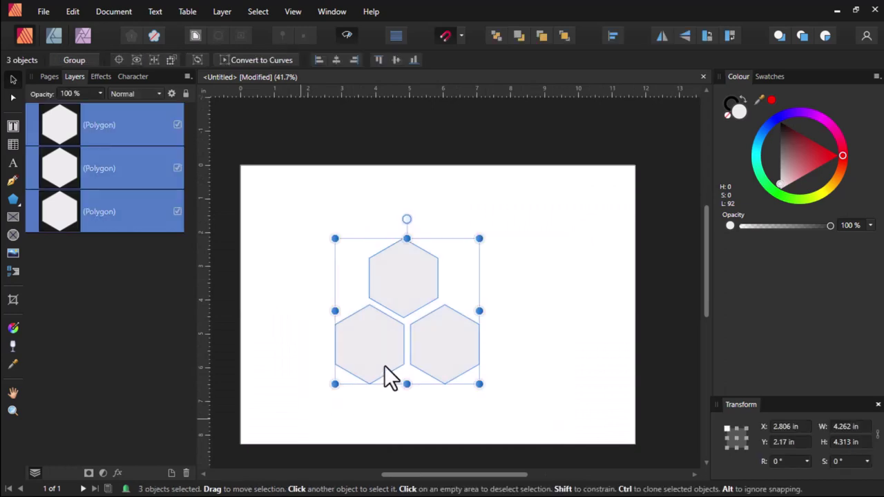
{"action": "right_click", "coordinate": [379, 339]}
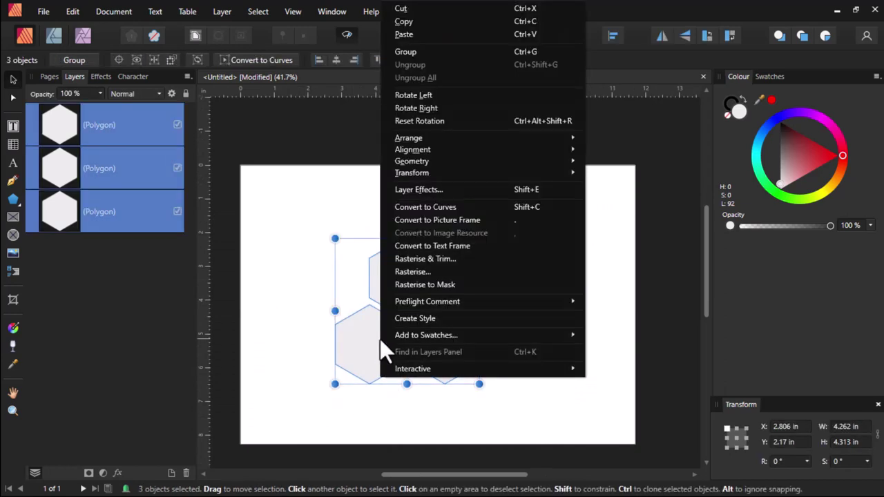
{"action": "left_click", "coordinate": [440, 219]}
{"action": "left_click", "coordinate": [308, 256]}
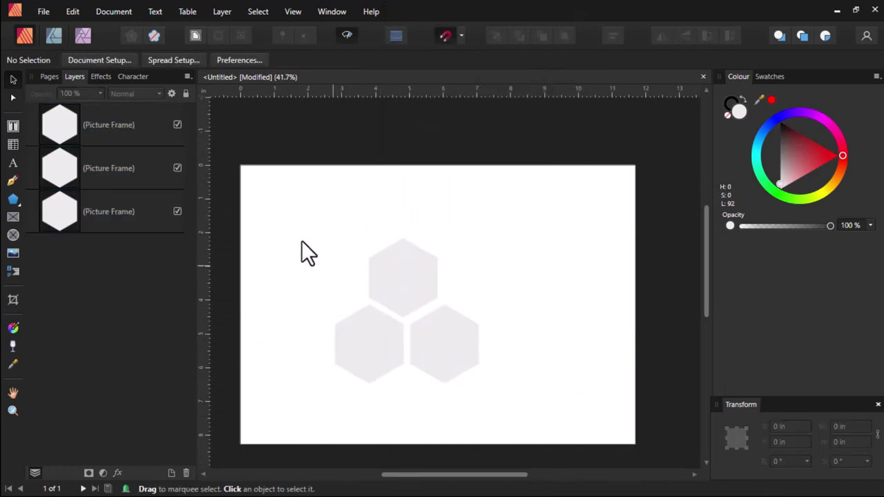
{"action": "left_click_drag", "start_coordinate": [302, 230], "coordinate": [504, 410]}
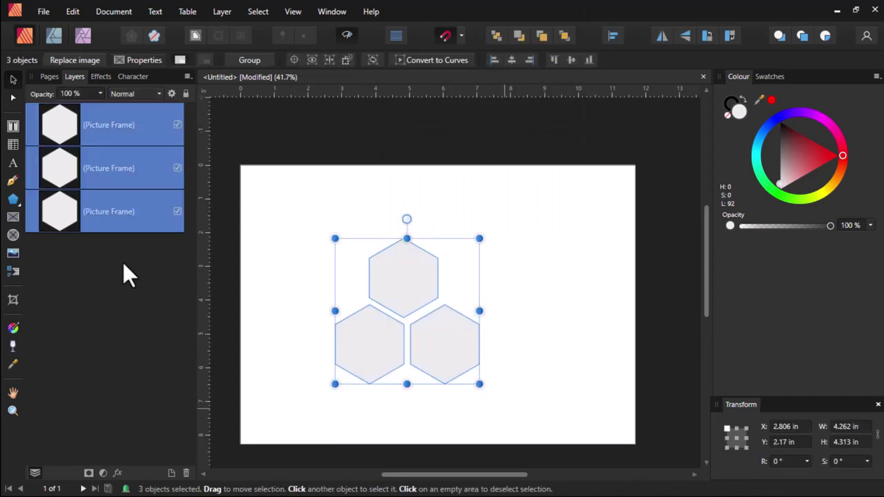
Load the sweater, black-and-white and curly-haired portraits from the PHOTOS folder for placing
{"action": "left_click", "coordinate": [14, 253]}
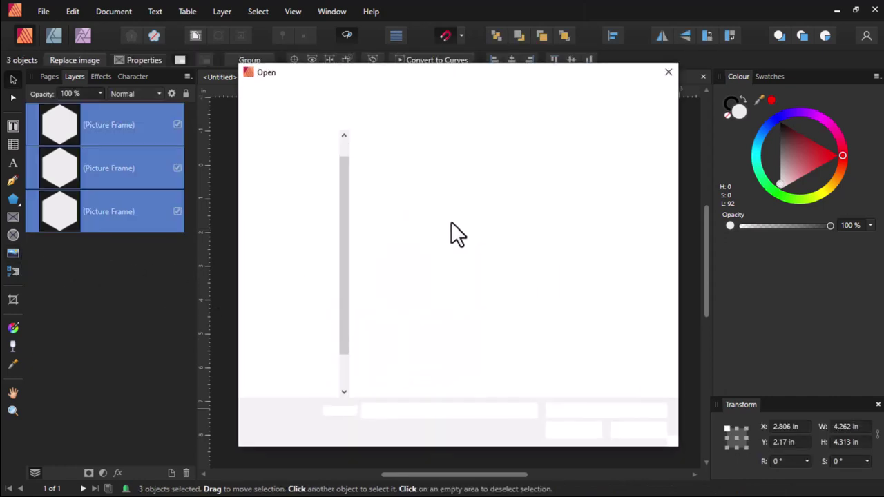
{"action": "left_click", "coordinate": [401, 149]}
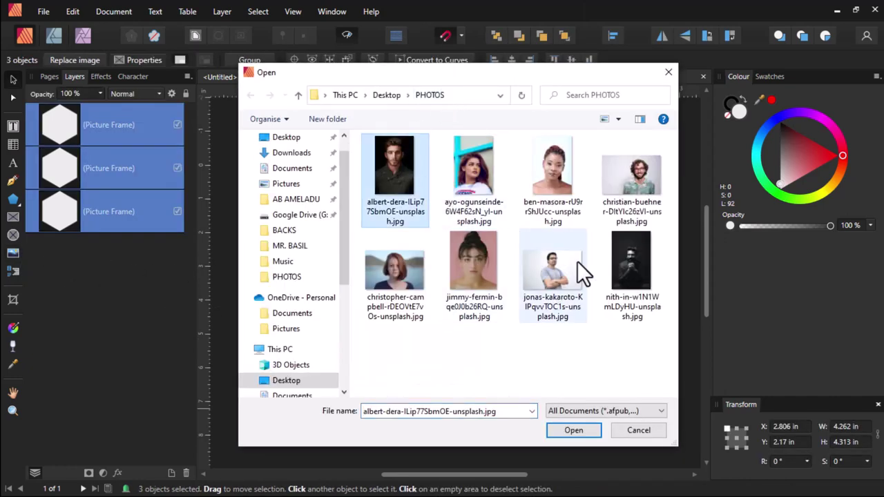
{"action": "left_click", "coordinate": [629, 253], "text": "ctrl"}
{"action": "left_click", "coordinate": [642, 164], "text": "ctrl"}
{"action": "left_click", "coordinate": [567, 428]}
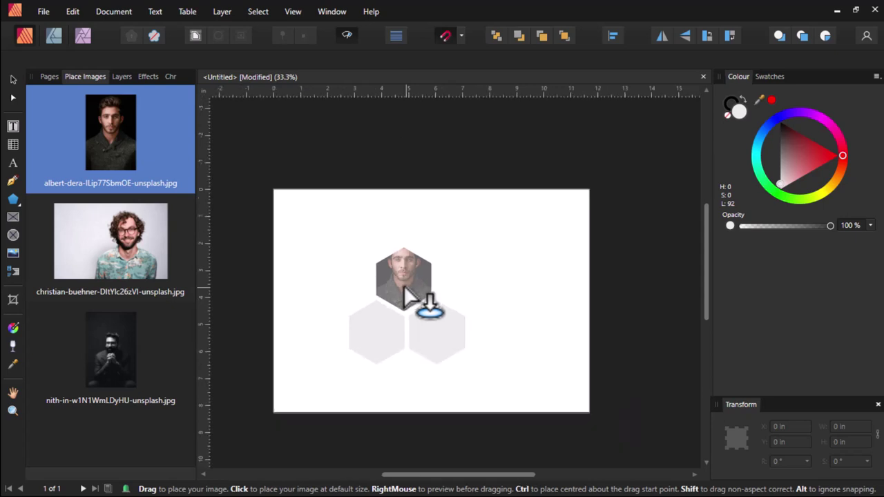
Place the black-and-white portrait lower-right, curly-haired lower-left, and the sweater portrait in the top hexagon
{"action": "scroll", "coordinate": [405, 285], "scroll_direction": "up", "scroll_amount": 3}
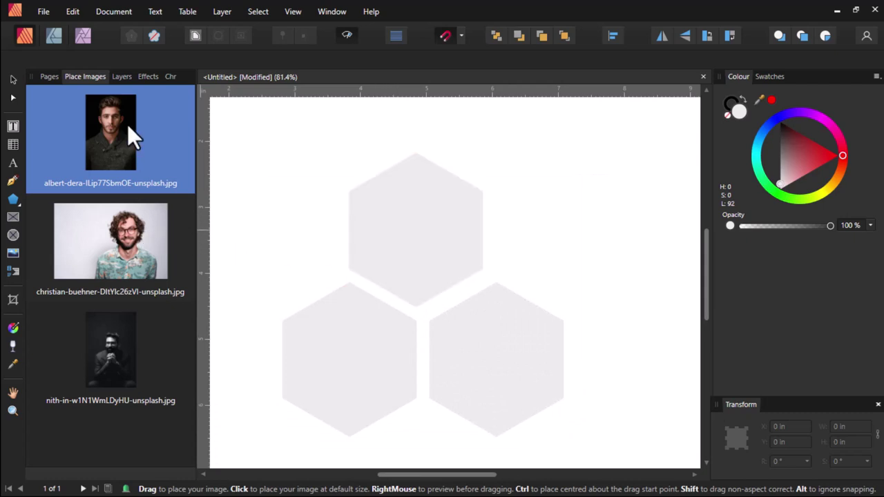
{"action": "left_click", "coordinate": [121, 242]}
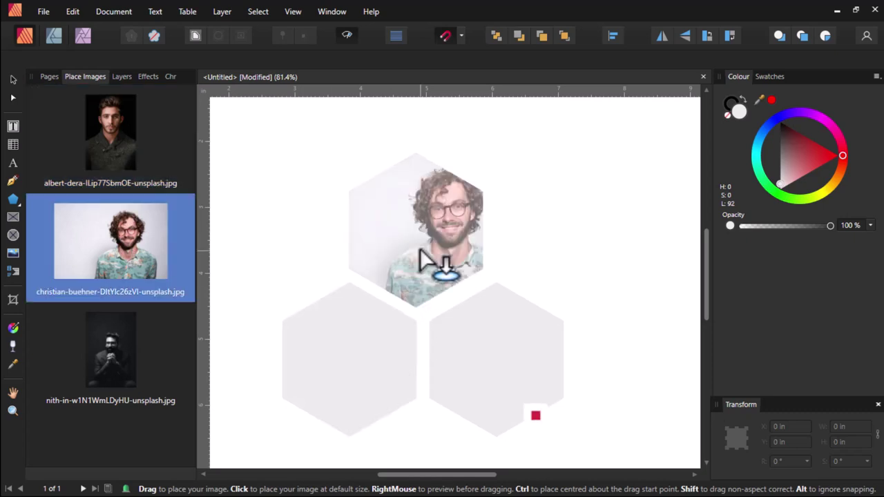
{"action": "left_click", "coordinate": [113, 348]}
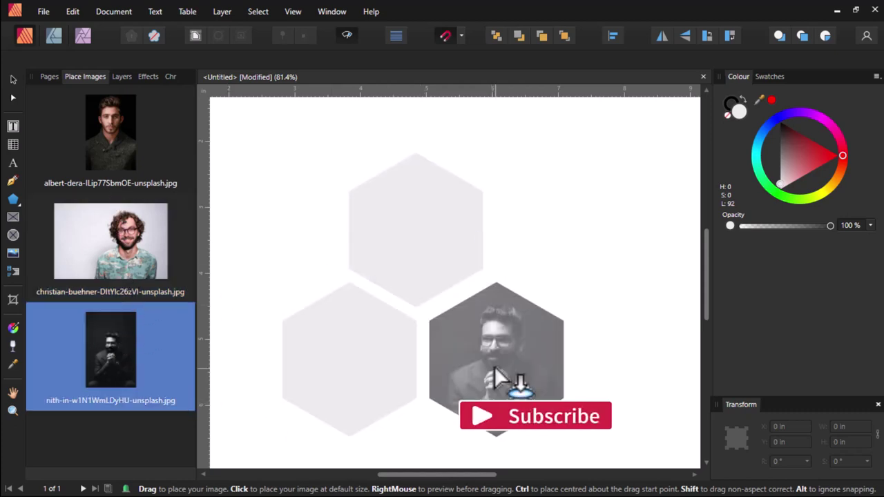
{"action": "left_click", "coordinate": [494, 365]}
{"action": "left_click", "coordinate": [136, 261]}
{"action": "left_click", "coordinate": [345, 361]}
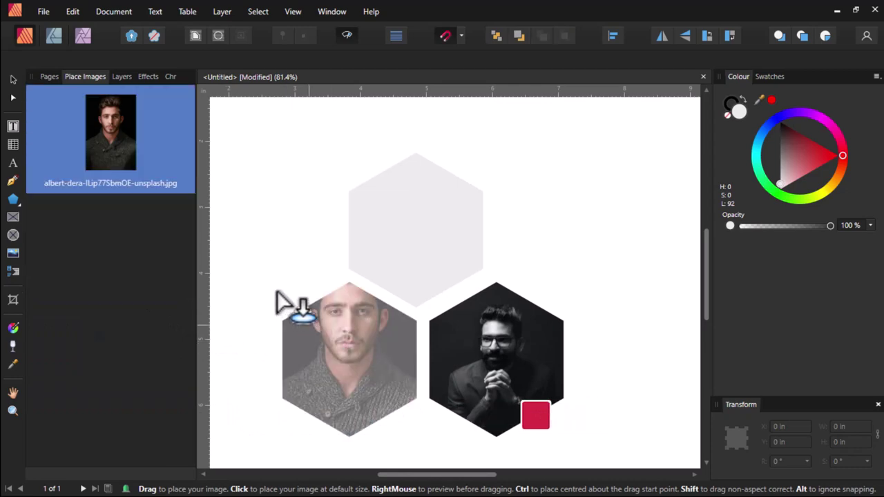
{"action": "left_click", "coordinate": [395, 203]}
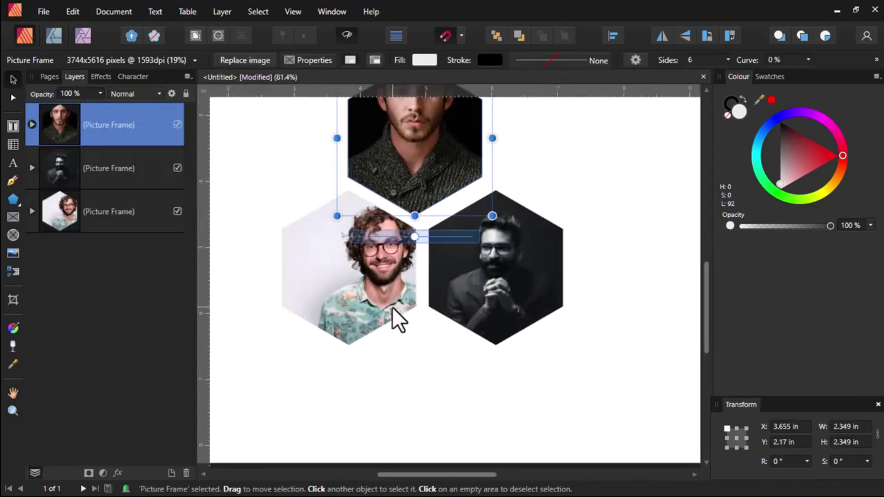
{"action": "scroll", "coordinate": [400, 237], "scroll_direction": "up", "scroll_amount": 2}
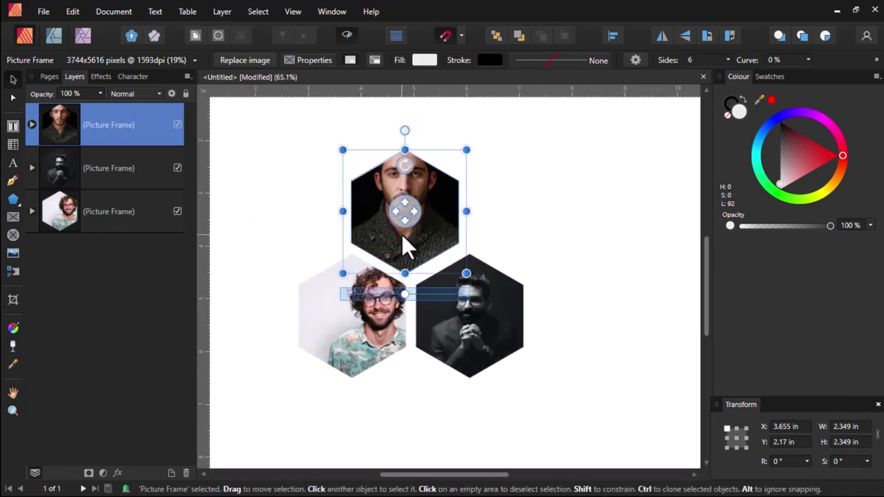